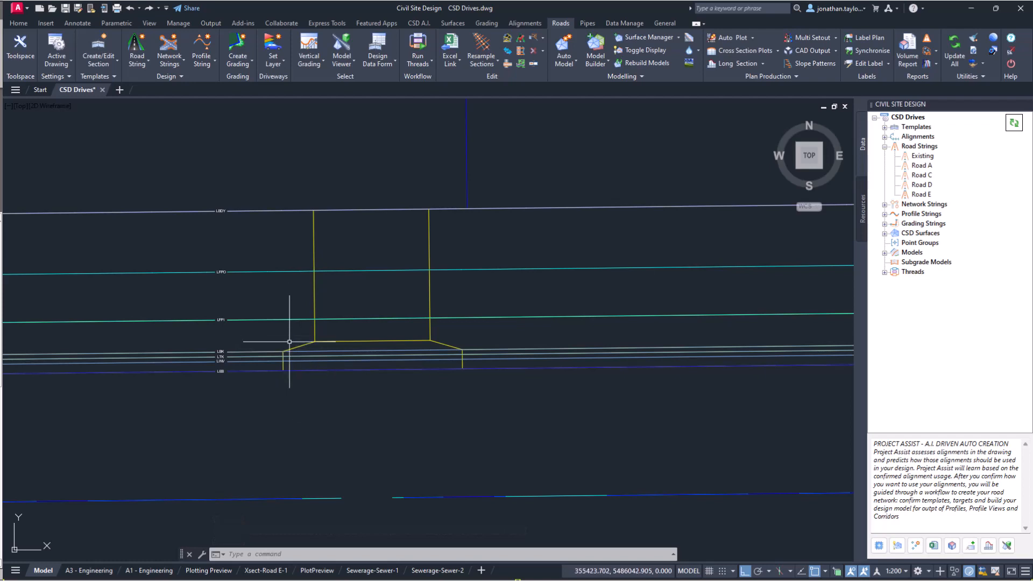
Step: Enquire the point where the driveway's first taper meets the LBK string
{"action": "scroll", "coordinate": [294, 351], "scroll_direction": "up", "scroll_amount": 5}
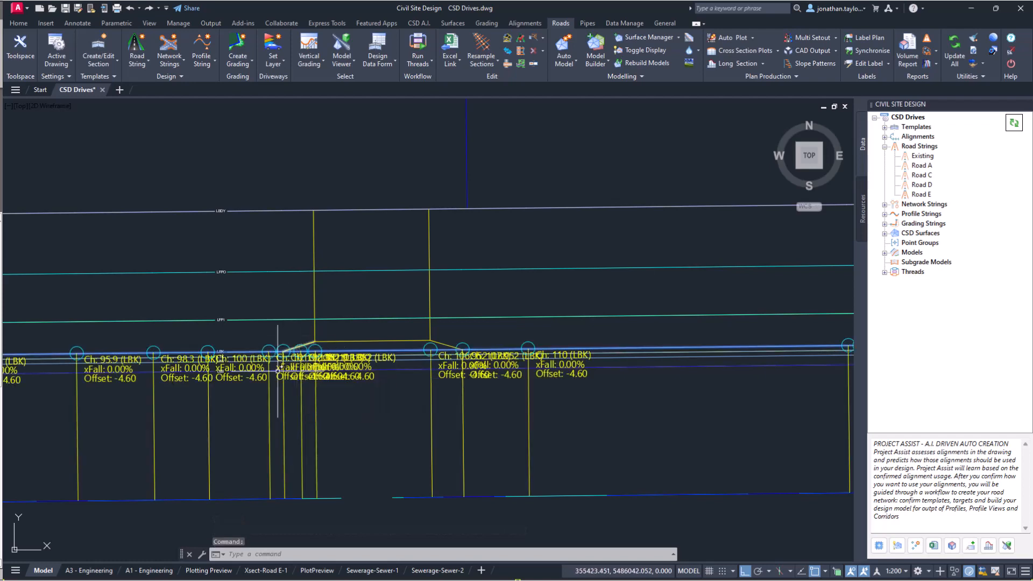
{"action": "scroll", "coordinate": [279, 362], "scroll_direction": "up", "scroll_amount": 5}
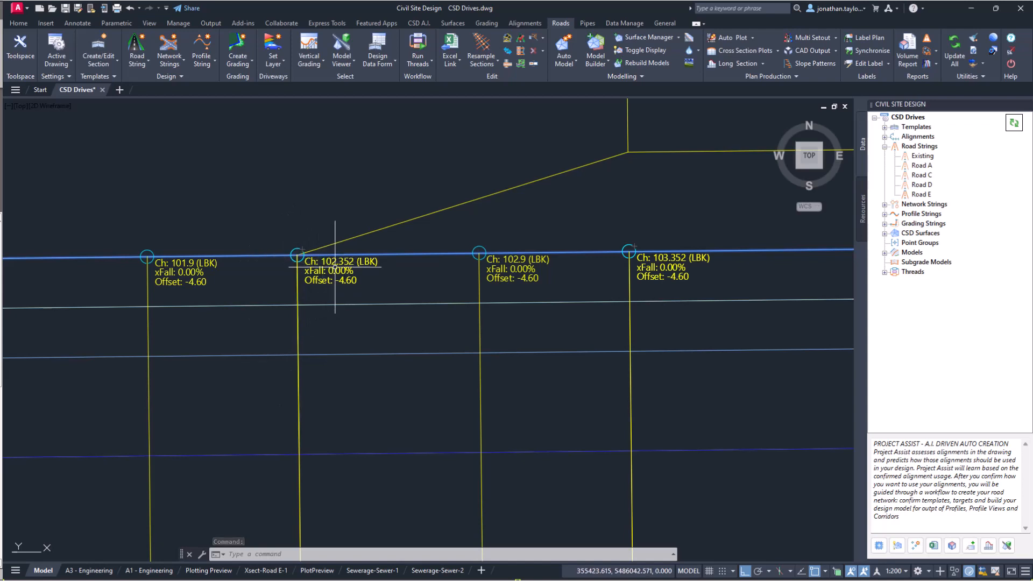
{"action": "scroll", "coordinate": [334, 266], "scroll_direction": "down", "scroll_amount": 5}
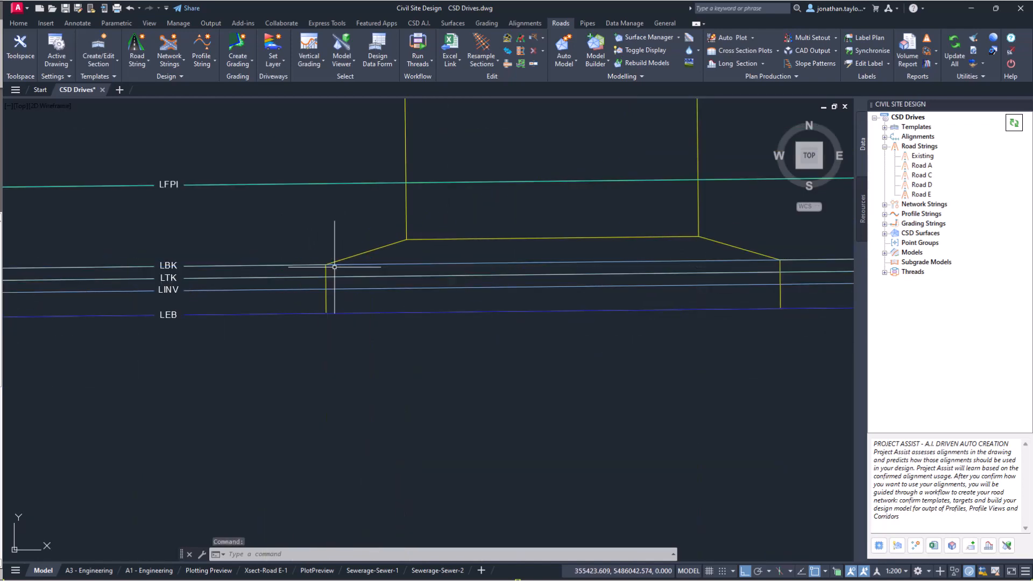
{"action": "key", "text": "Escape"}
{"action": "key", "text": "Escape"}
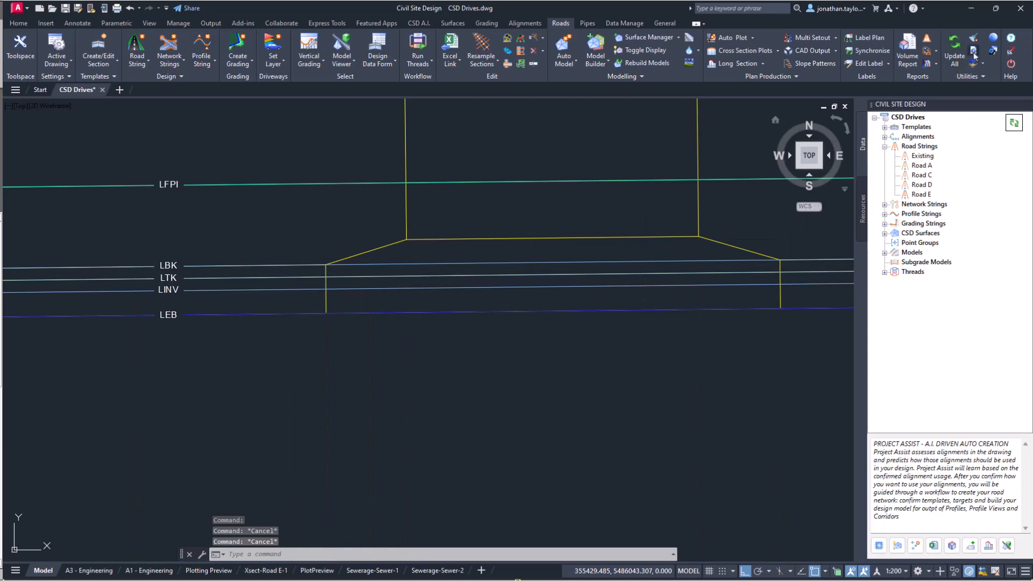
{"action": "key", "text": "ctrl"}
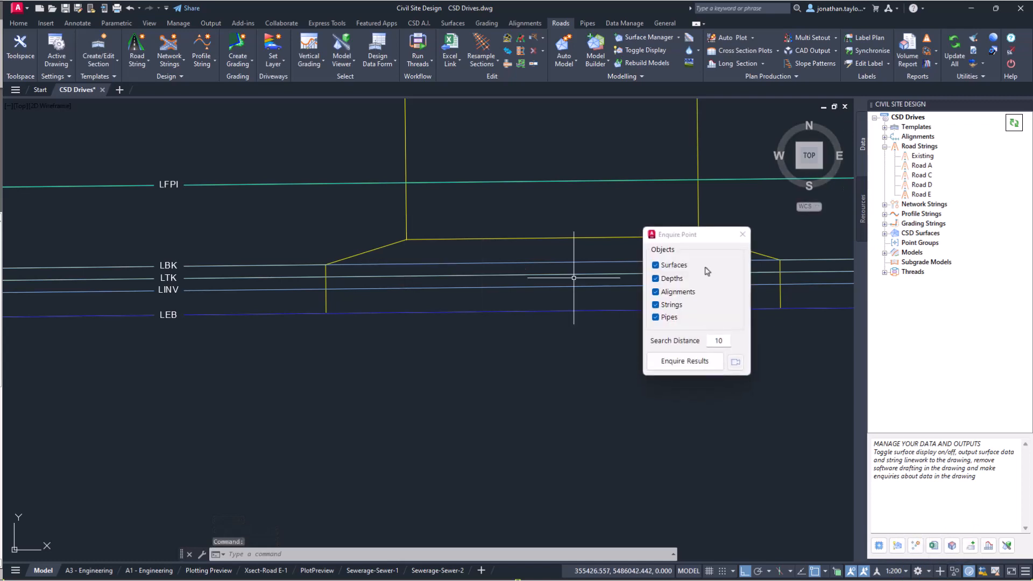
{"action": "left_click", "coordinate": [715, 363]}
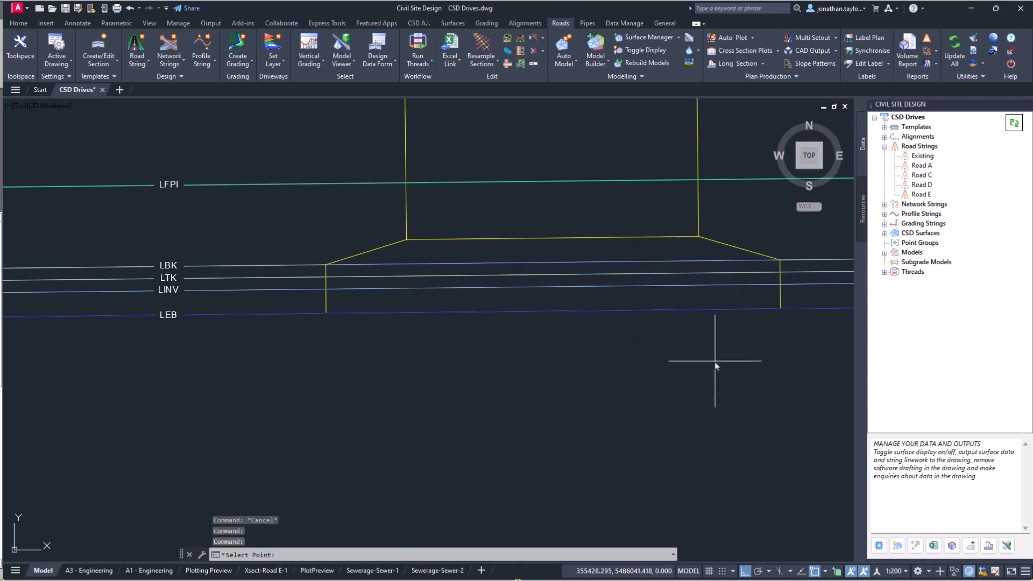
{"action": "left_click", "coordinate": [335, 259]}
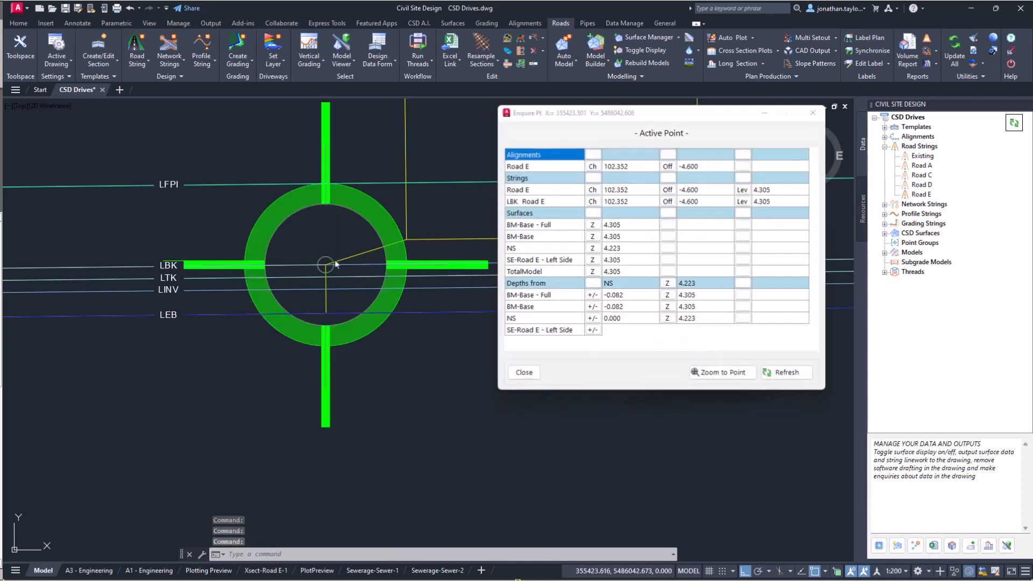
Step: Copy the Road E alignment chainage from the point enquiry results and close the enquiry
{"action": "left_click", "coordinate": [621, 168]}
{"action": "left_click", "coordinate": [621, 168]}
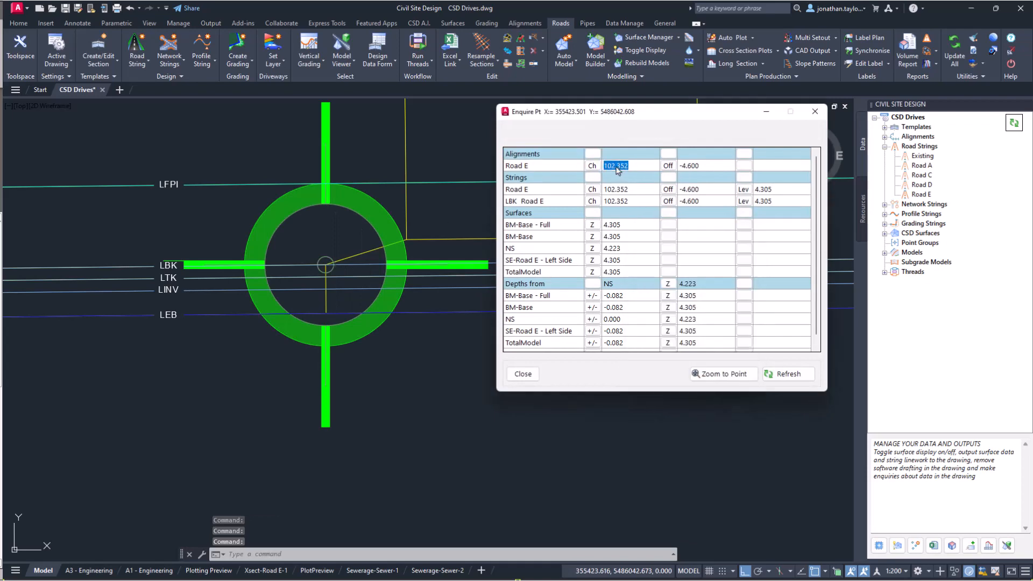
{"action": "right_click", "coordinate": [617, 167]}
{"action": "left_click", "coordinate": [645, 204]}
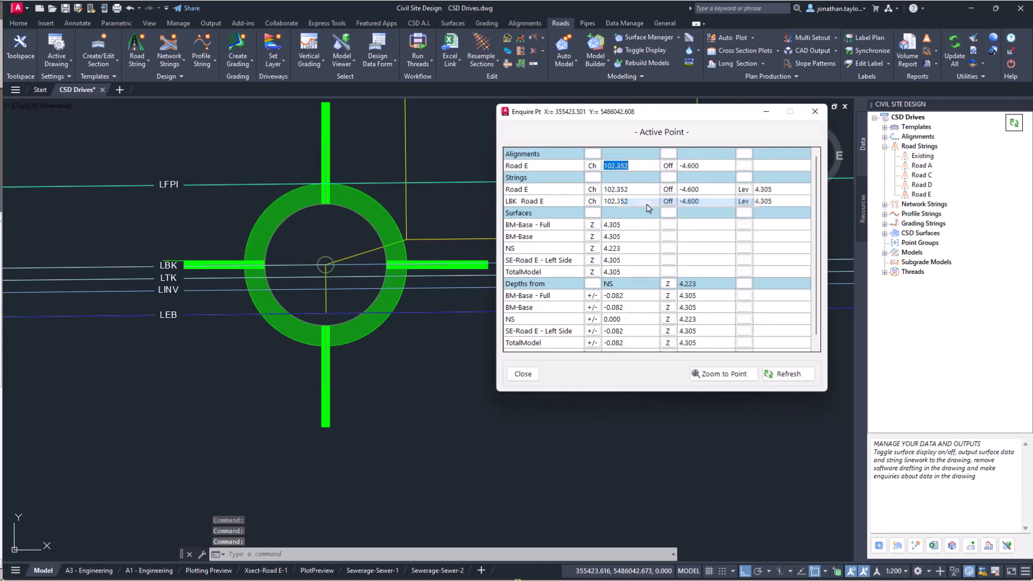
{"action": "left_click", "coordinate": [815, 112]}
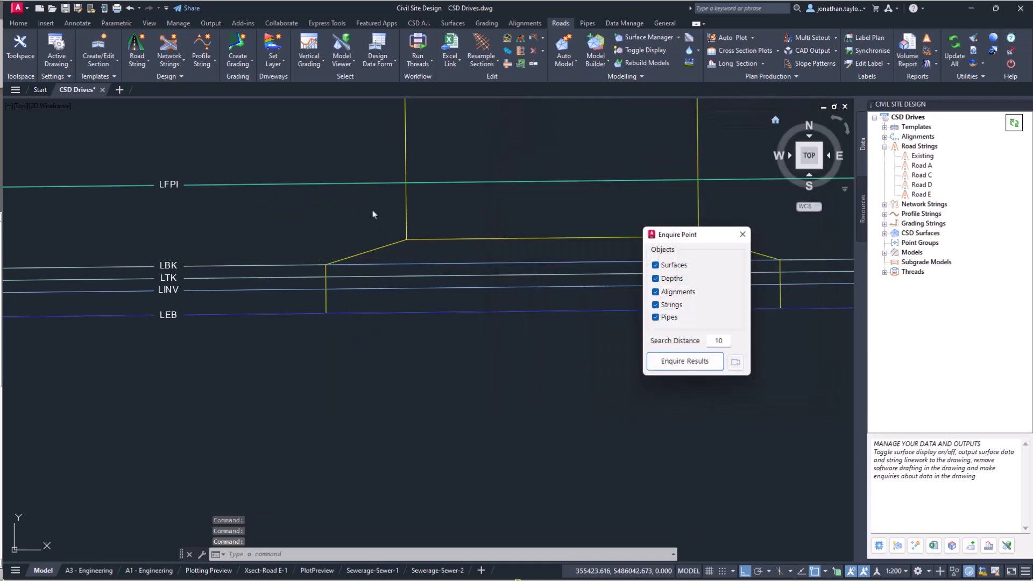
{"action": "left_click", "coordinate": [743, 235]}
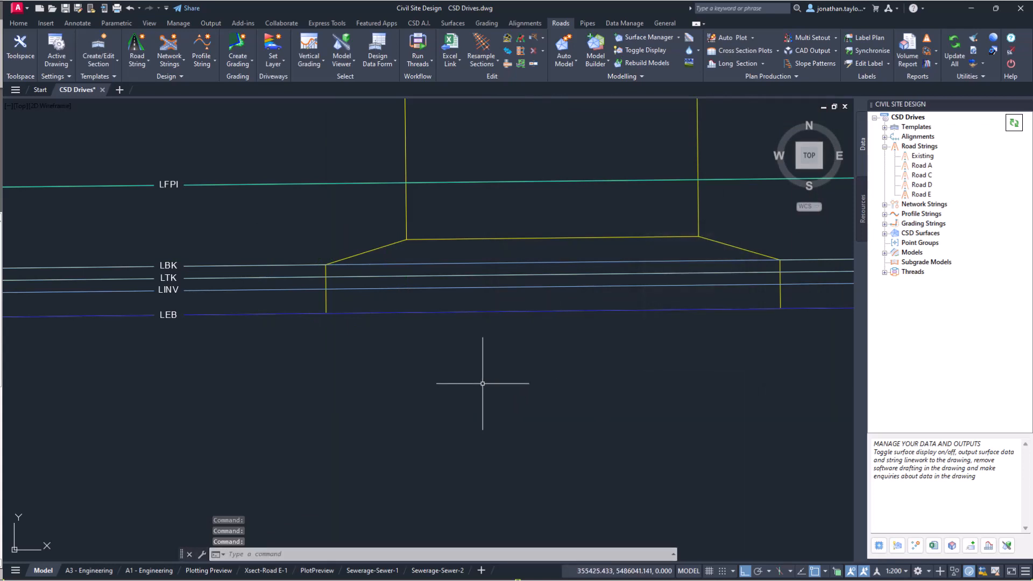
Step: Switch to the Drives.xlsx workbook in Excel, set the Start Chainage to 102.352, and return to the road drawing
{"action": "left_click", "coordinate": [370, 579]}
{"action": "double_click", "coordinate": [575, 148]}
{"action": "key", "text": "ctrl+v"}
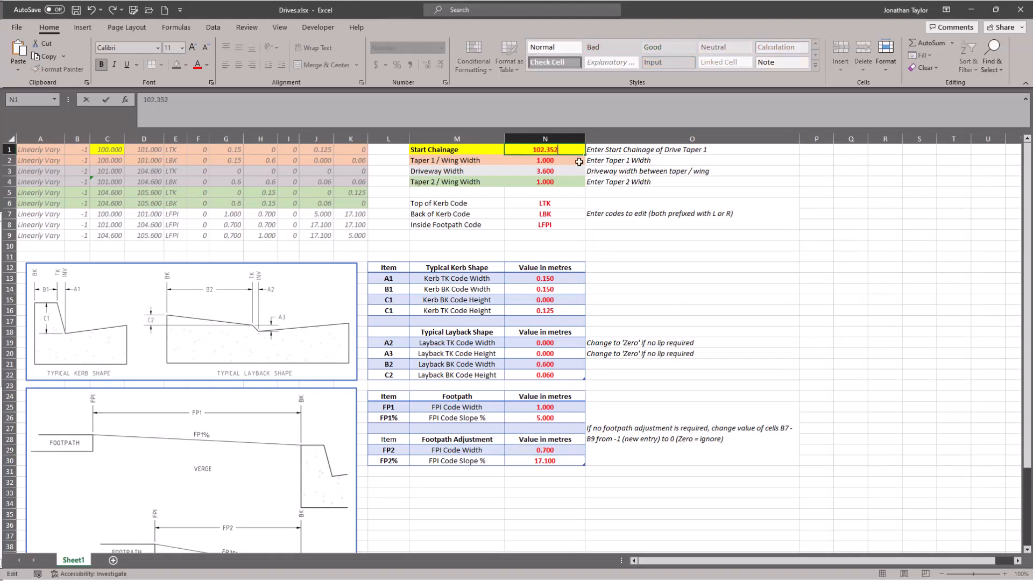
{"action": "left_click", "coordinate": [578, 162]}
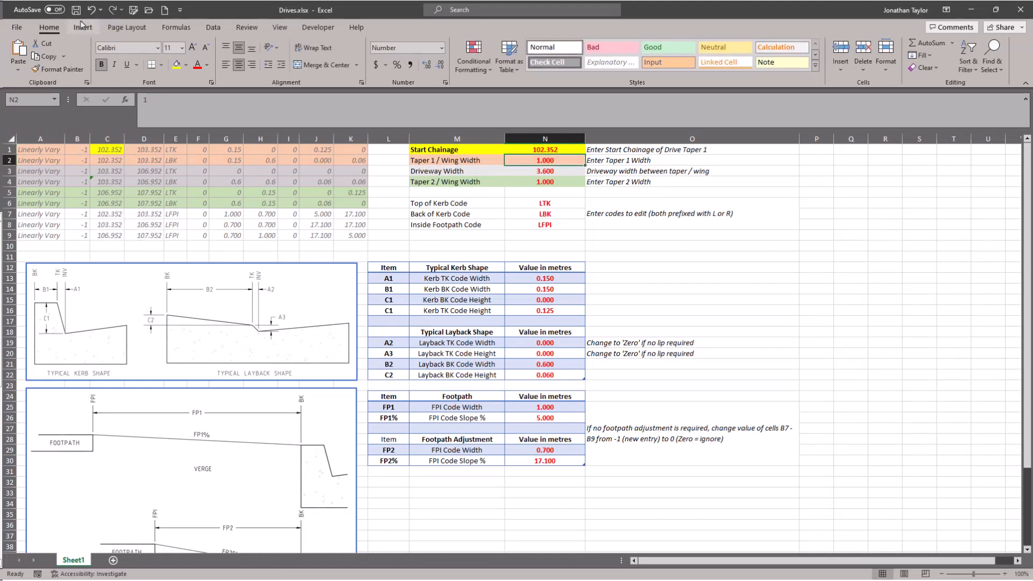
{"action": "left_click", "coordinate": [971, 9]}
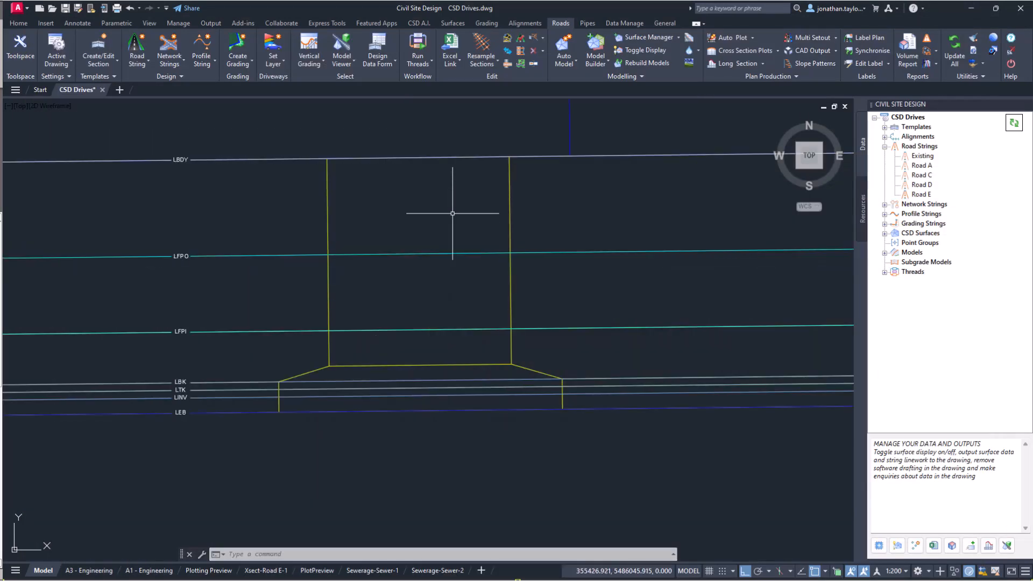
Step: Open the Excel Link manager for the design data
{"action": "left_click", "coordinate": [450, 63]}
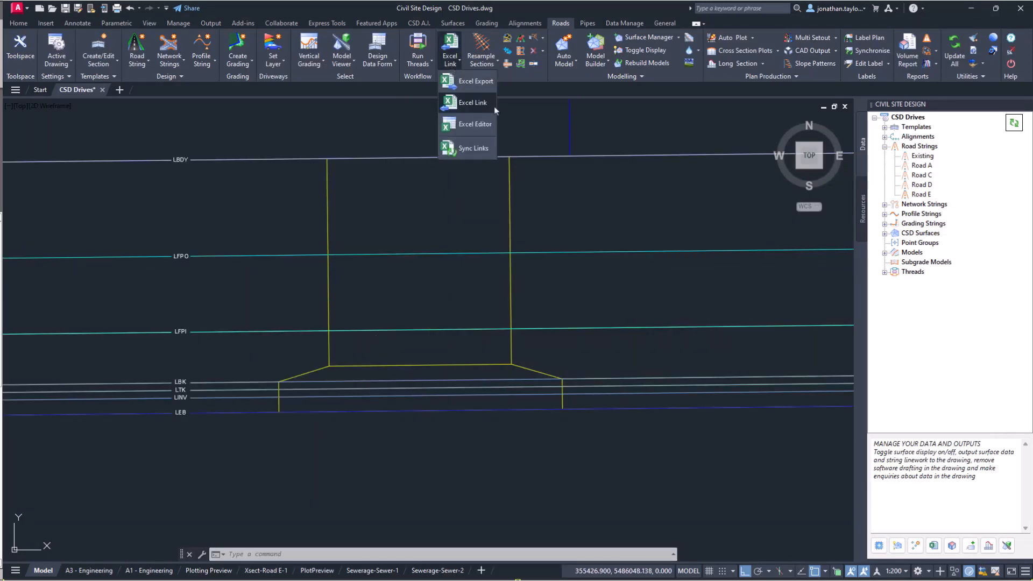
{"action": "left_click", "coordinate": [1019, 544]}
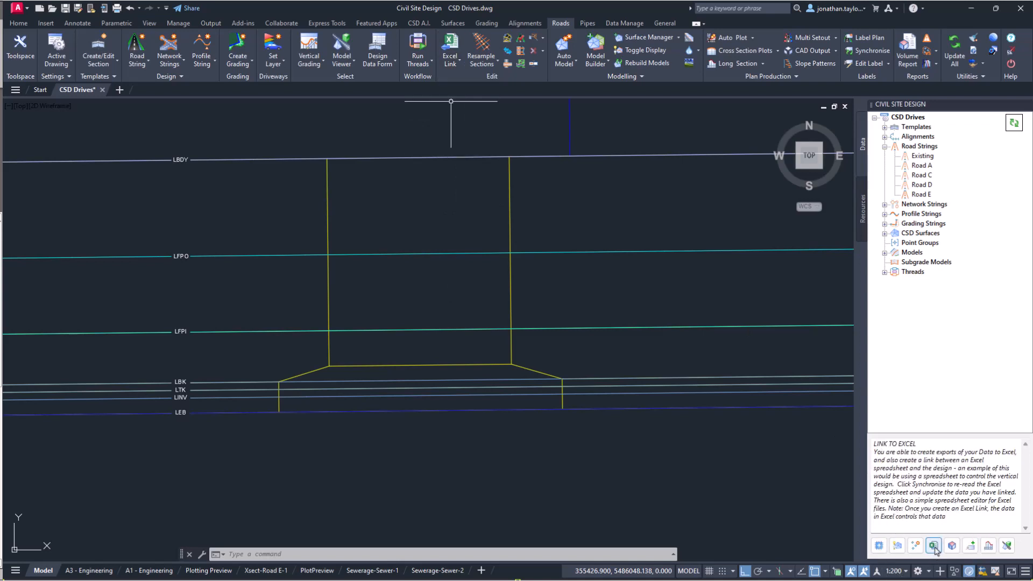
{"action": "left_click", "coordinate": [934, 547]}
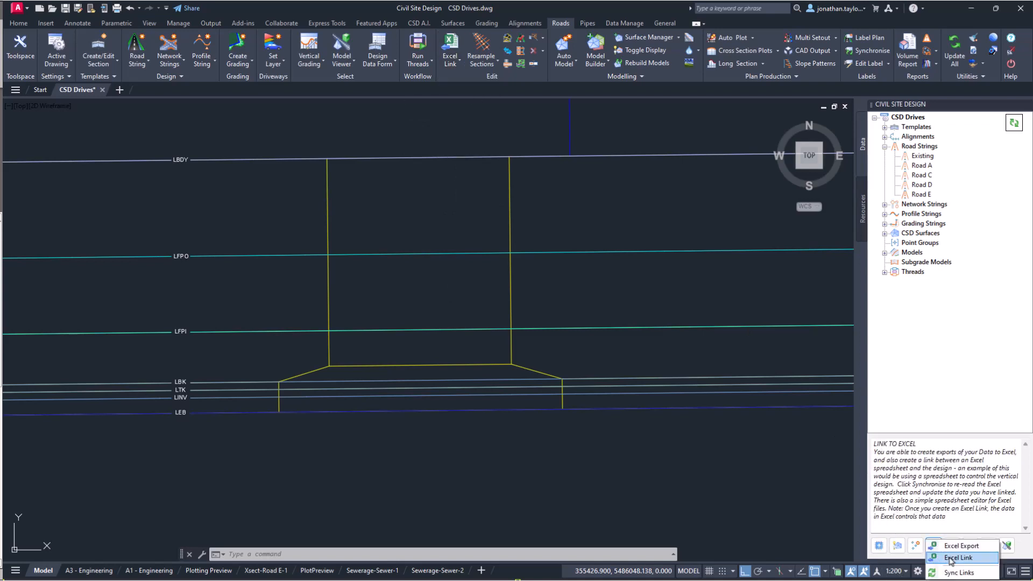
{"action": "left_click", "coordinate": [949, 558]}
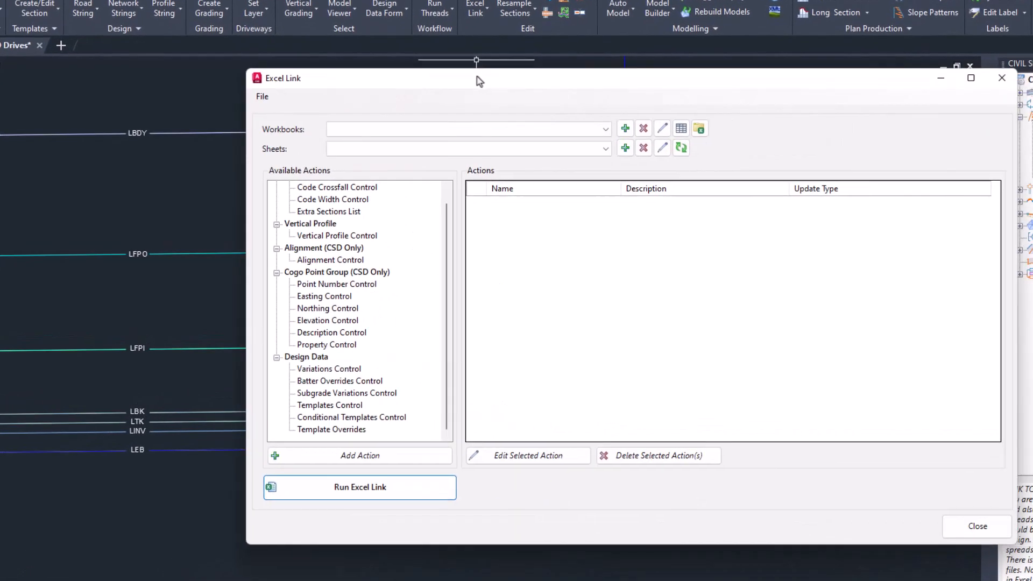
{"action": "left_click_drag", "start_coordinate": [477, 76], "coordinate": [452, 76]}
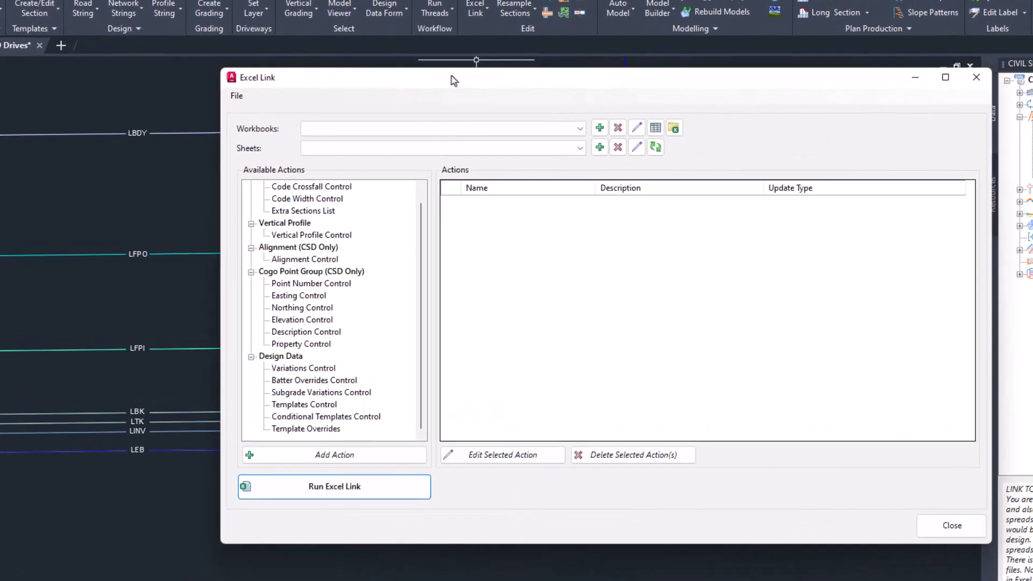
Step: Add the Drives.xlsx workbook to the Excel Link and select Sheet1 as its sheet
{"action": "left_click", "coordinate": [600, 128]}
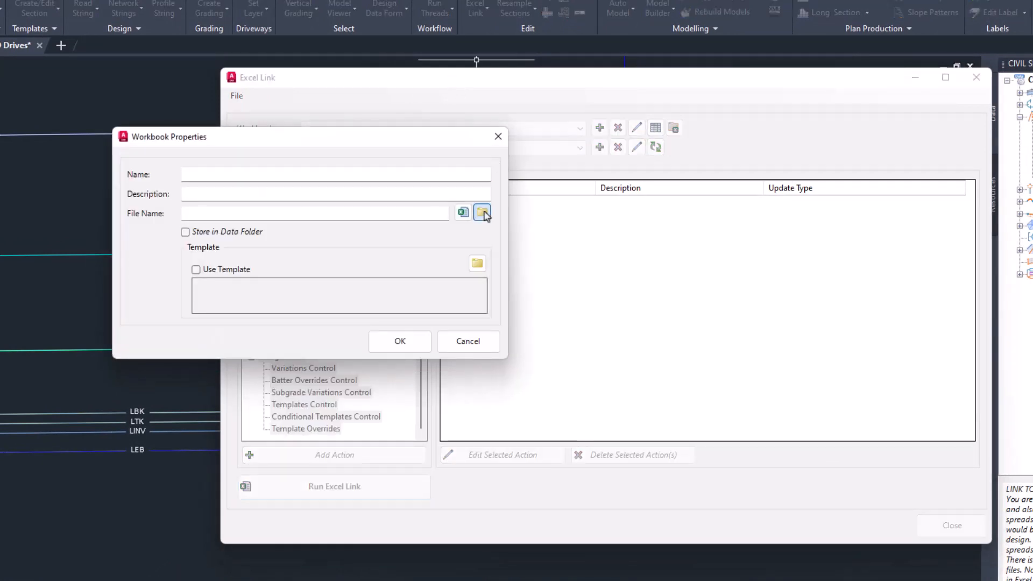
{"action": "left_click", "coordinate": [482, 213]}
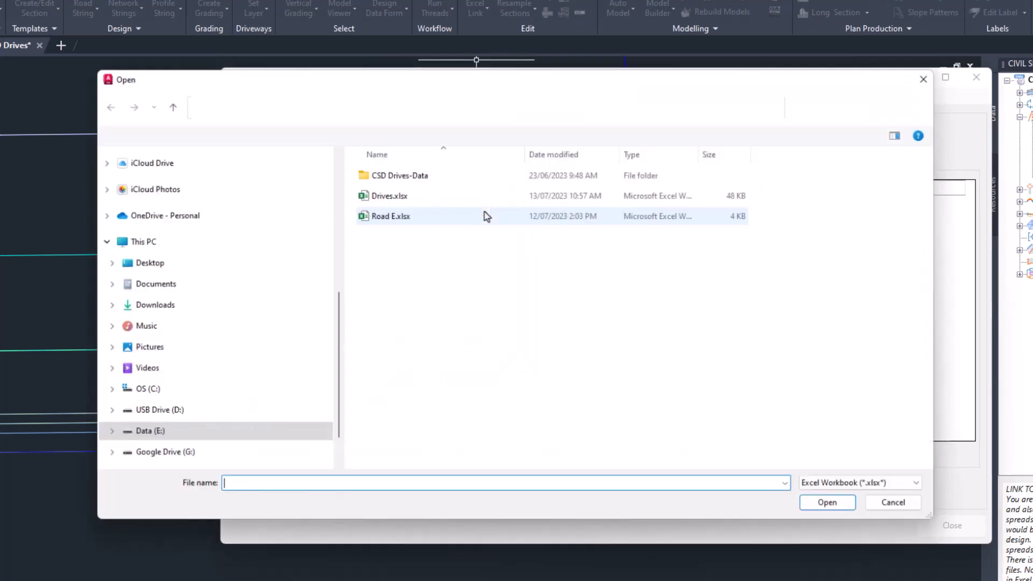
{"action": "left_click", "coordinate": [389, 195]}
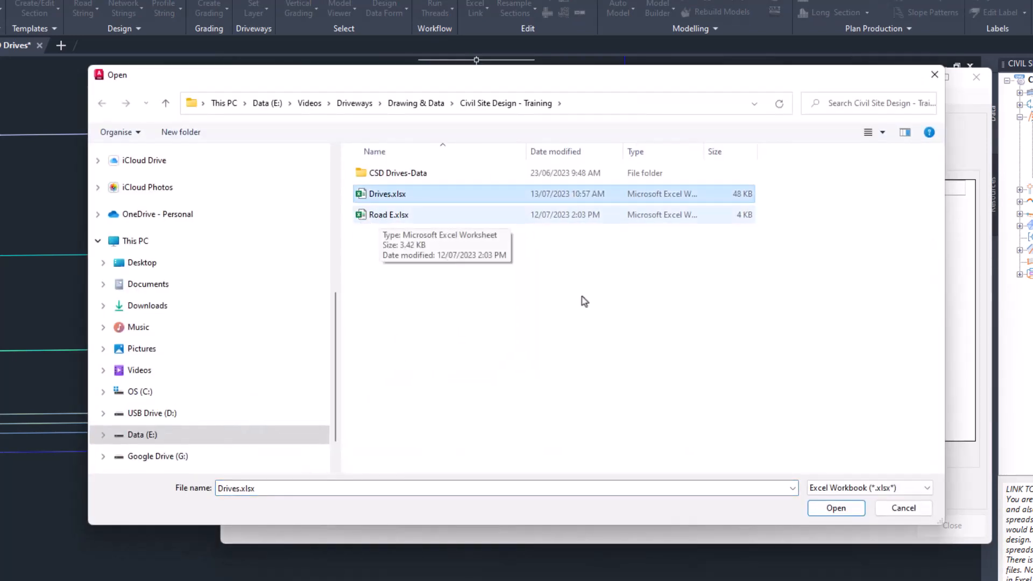
{"action": "left_click", "coordinate": [835, 508]}
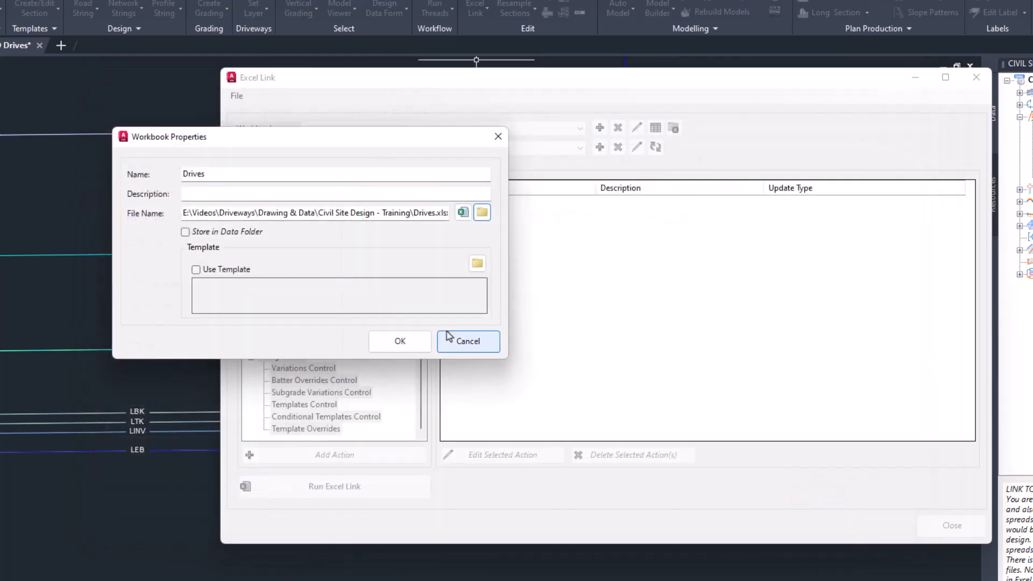
{"action": "left_click", "coordinate": [408, 342]}
{"action": "left_click", "coordinate": [343, 151]}
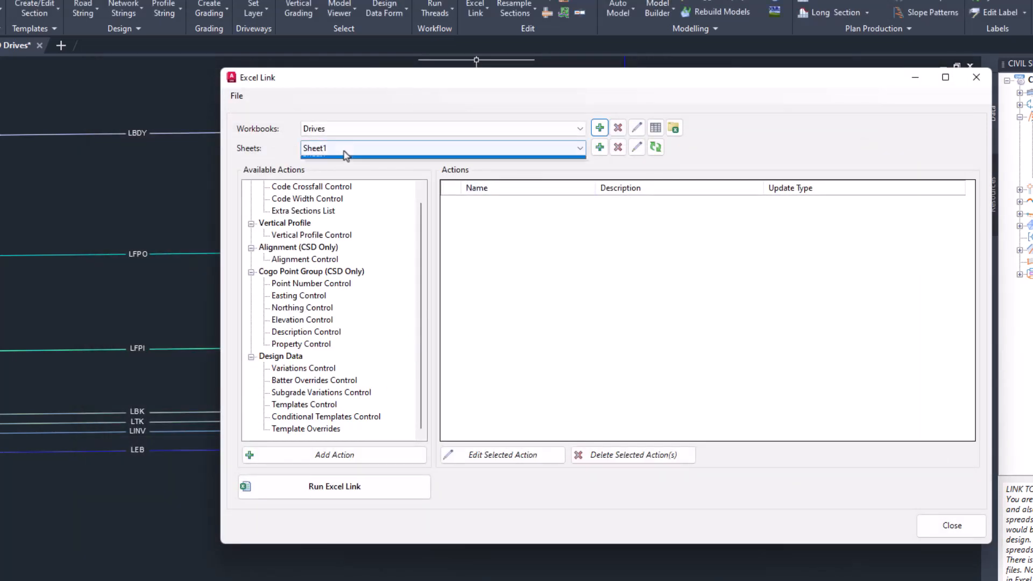
{"action": "left_click", "coordinate": [345, 154]}
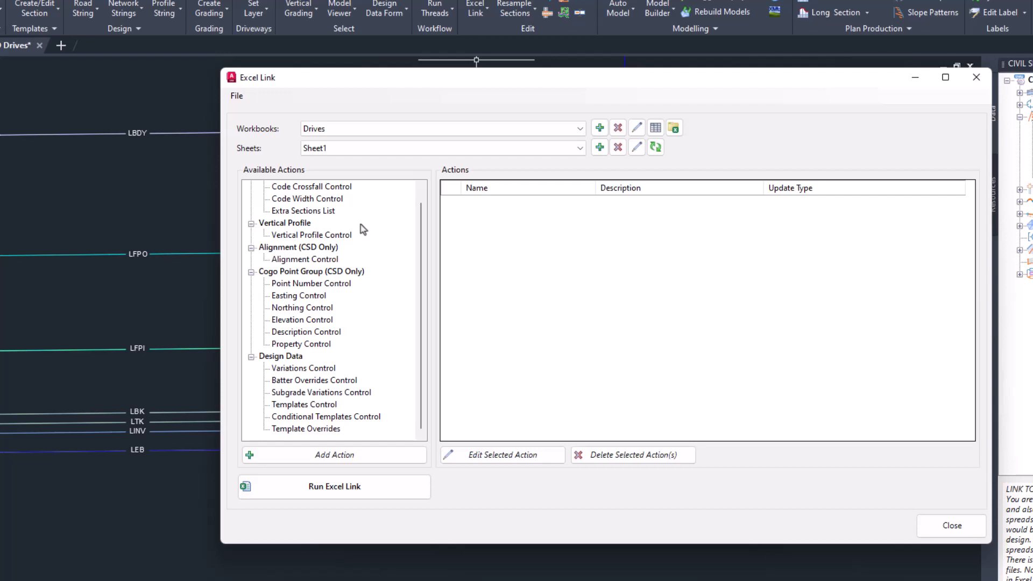
Step: Add a Variations Control action for the Road E string, reading Sheet1 data from column A, row 1
{"action": "left_click", "coordinate": [295, 370]}
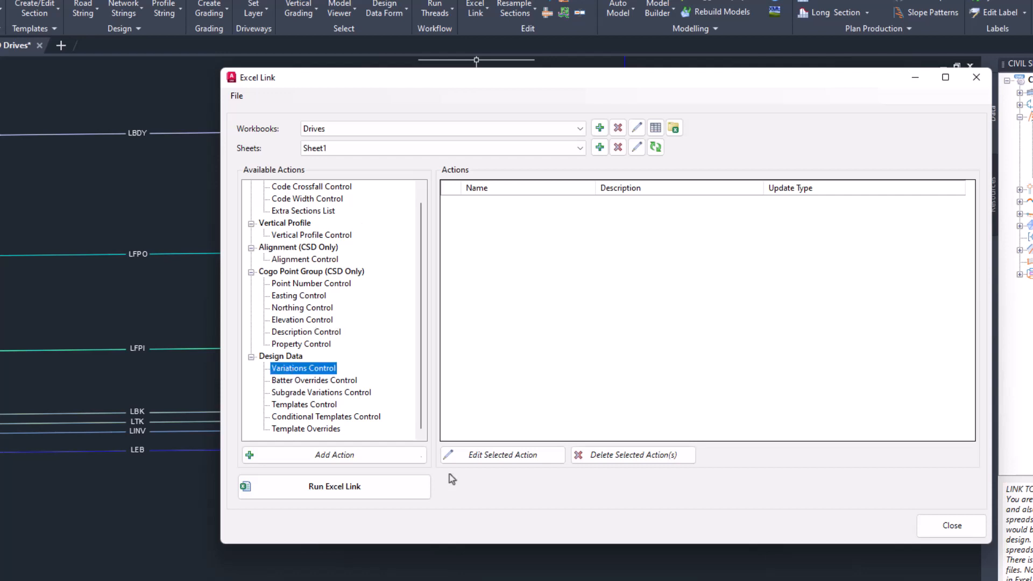
{"action": "left_click", "coordinate": [344, 456]}
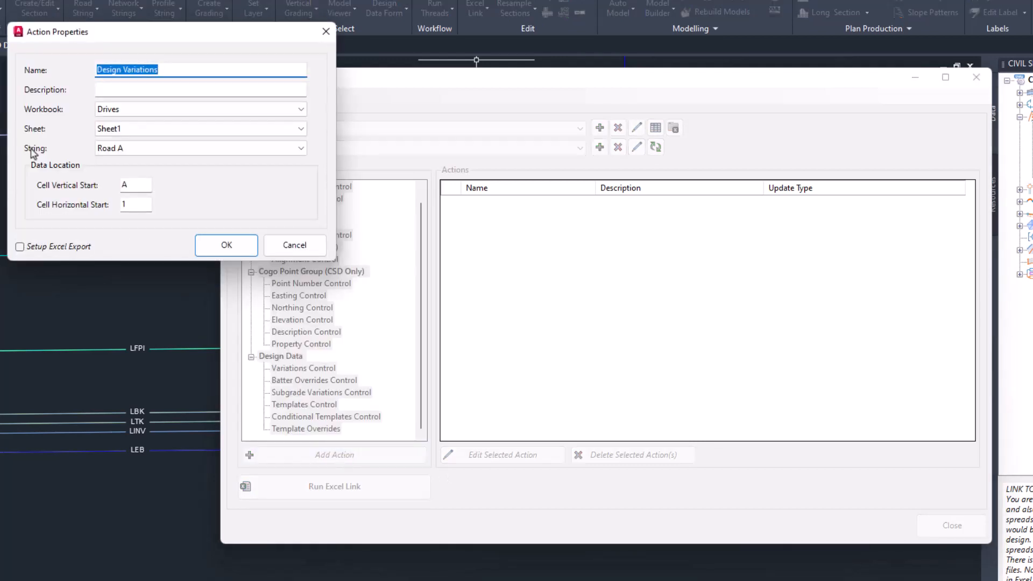
{"action": "left_click", "coordinate": [130, 150]}
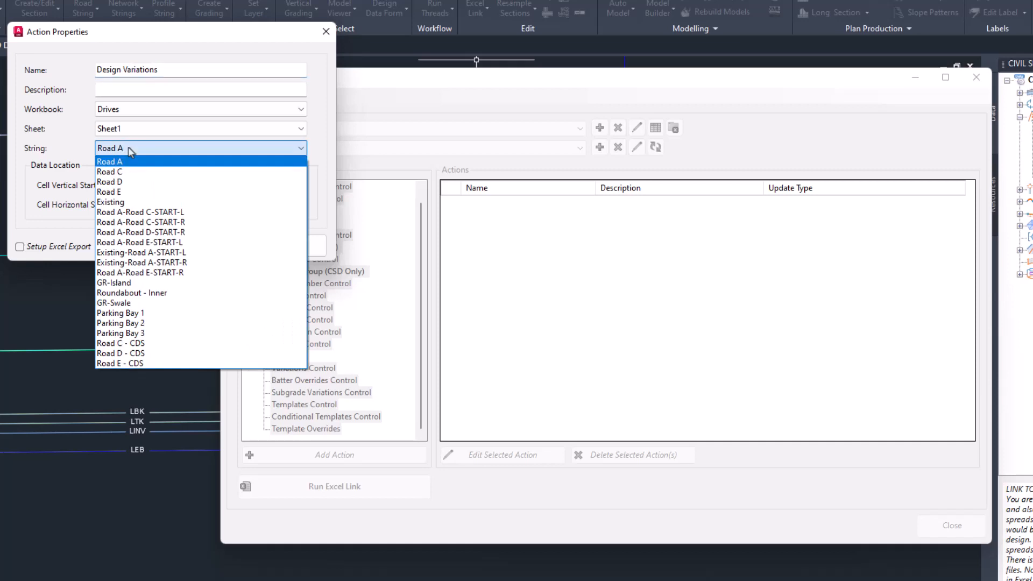
{"action": "left_click", "coordinate": [118, 193]}
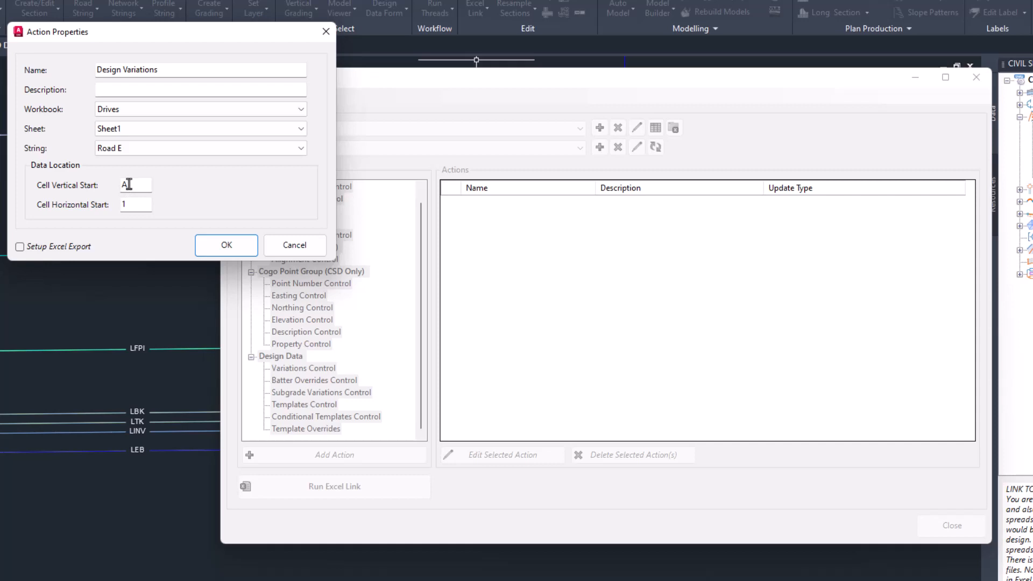
{"action": "left_click", "coordinate": [122, 205]}
{"action": "left_click", "coordinate": [211, 245]}
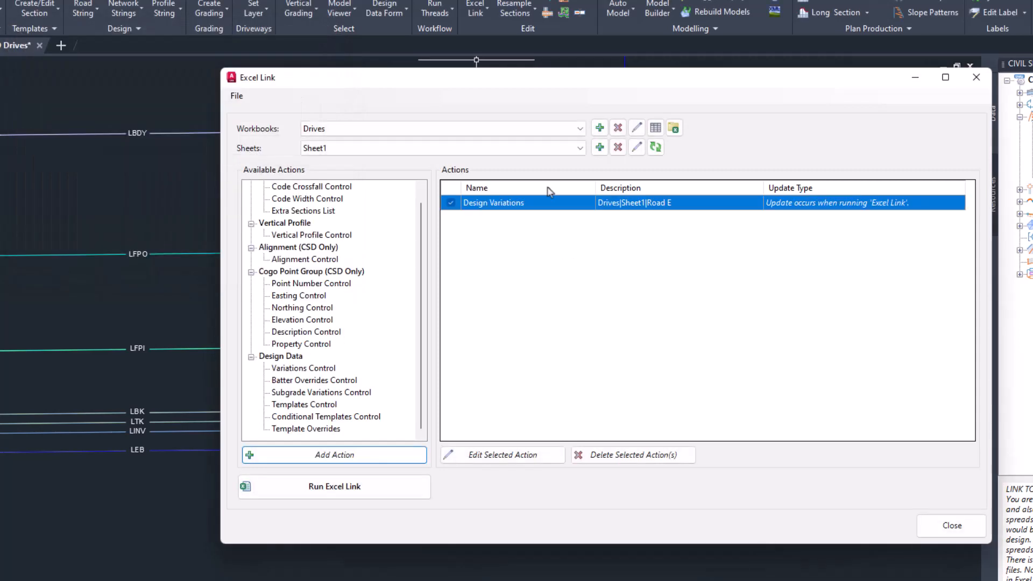
Step: Add an Extra Sections List action for the Road E string, reading Sheet1 vertically from column C, row 1
{"action": "mouse_move", "coordinate": [506, 81]}
{"action": "left_mouse_down"}
{"action": "mouse_move", "coordinate": [729, 95]}
{"action": "mouse_move", "coordinate": [671, 97]}
{"action": "left_mouse_up"}
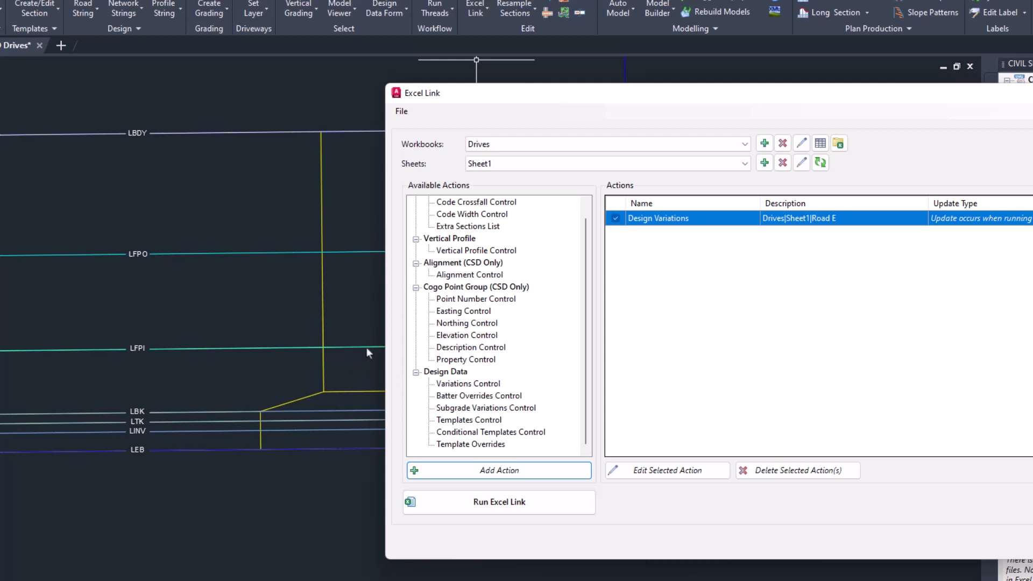
{"action": "left_click", "coordinate": [475, 228]}
{"action": "left_click", "coordinate": [499, 472]}
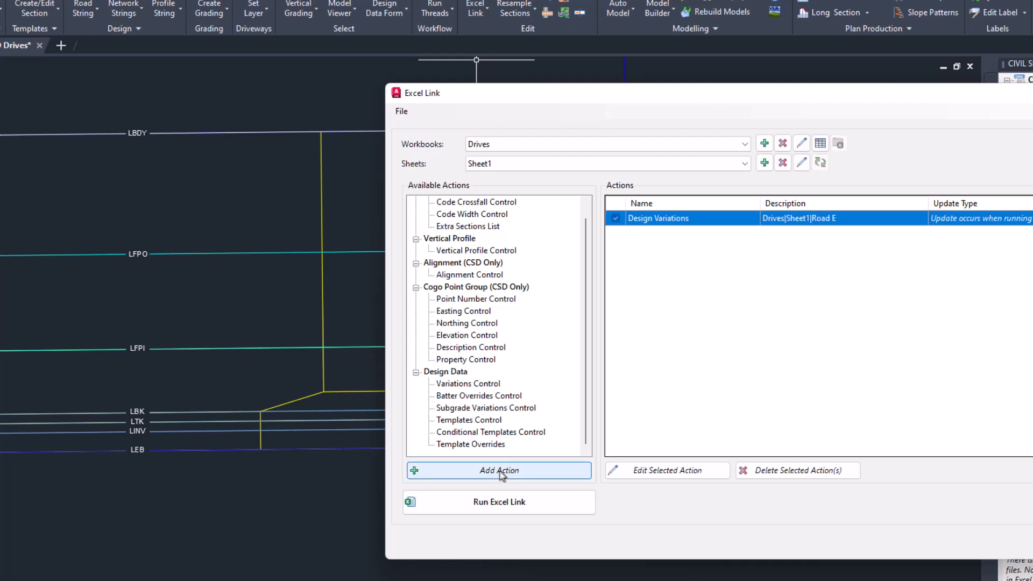
{"action": "left_click", "coordinate": [293, 286]}
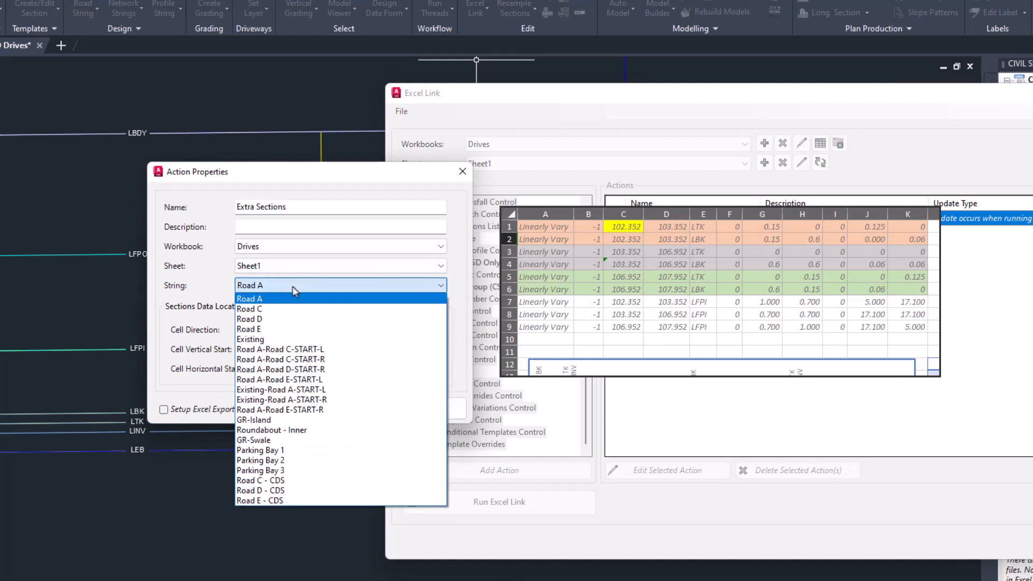
{"action": "left_click", "coordinate": [258, 331]}
{"action": "double_click", "coordinate": [269, 348]}
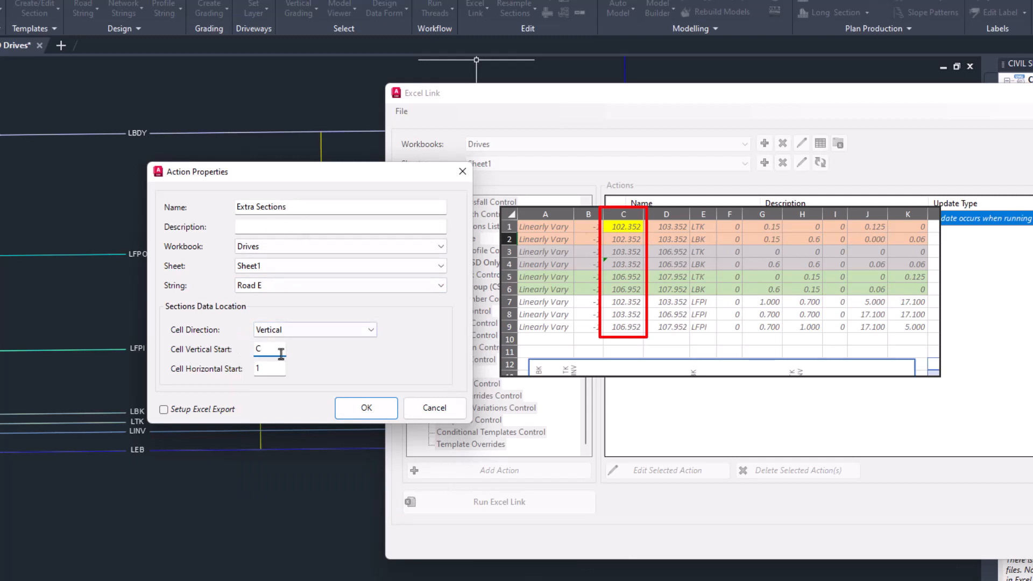
{"action": "left_click", "coordinate": [353, 415]}
Step: Add a second Extra Sections List action for the Road E string, reading Sheet1 vertically from column D, row 1
{"action": "double_click", "coordinate": [487, 225]}
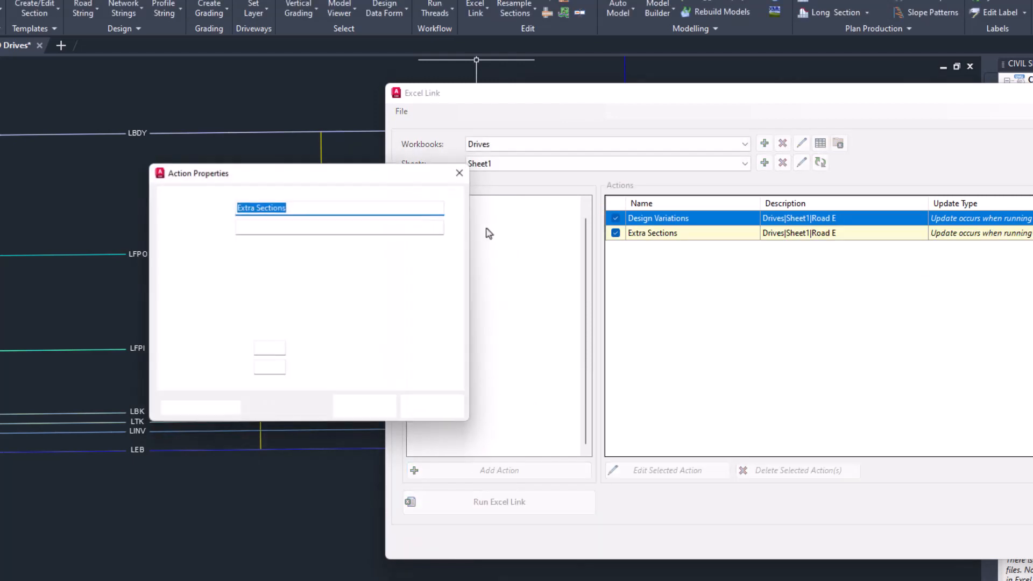
{"action": "left_click", "coordinate": [271, 285]}
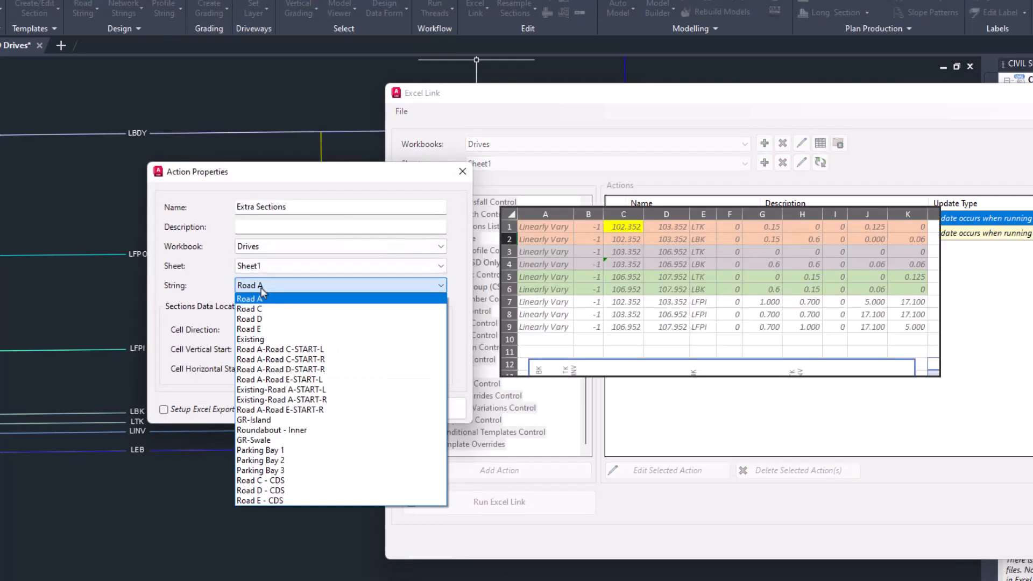
{"action": "left_click", "coordinate": [261, 330]}
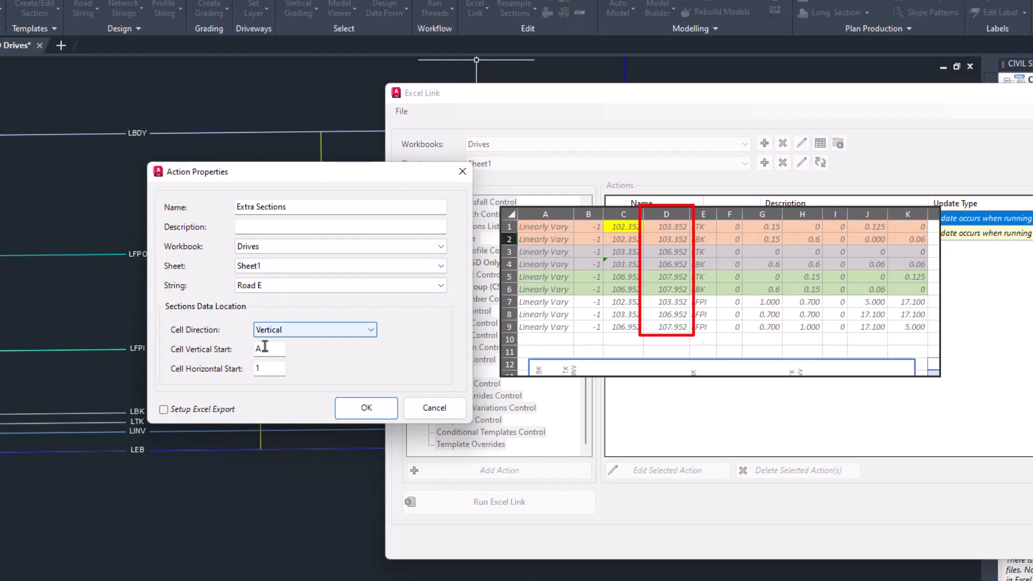
{"action": "double_click", "coordinate": [258, 349]}
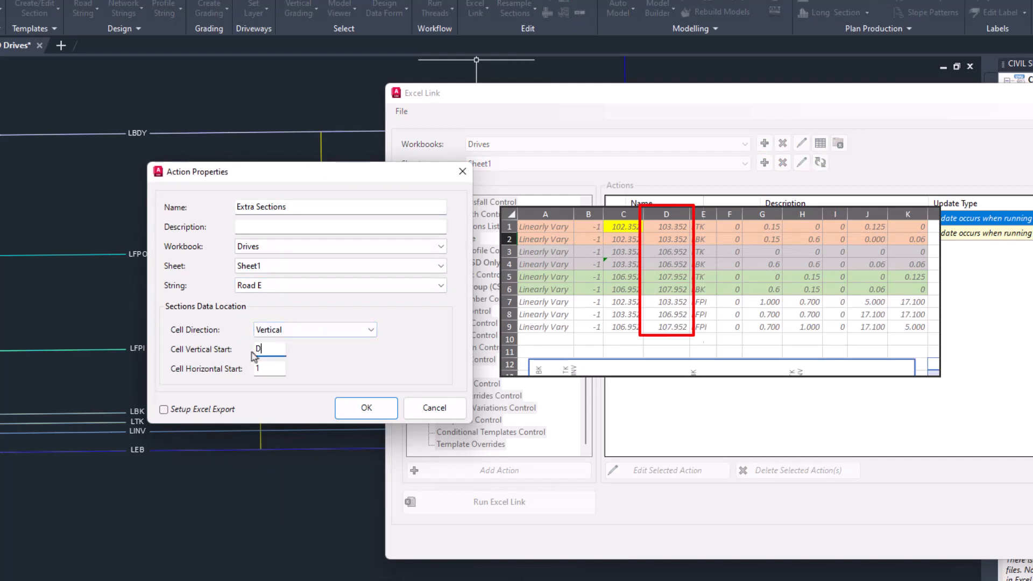
{"action": "left_click", "coordinate": [357, 407]}
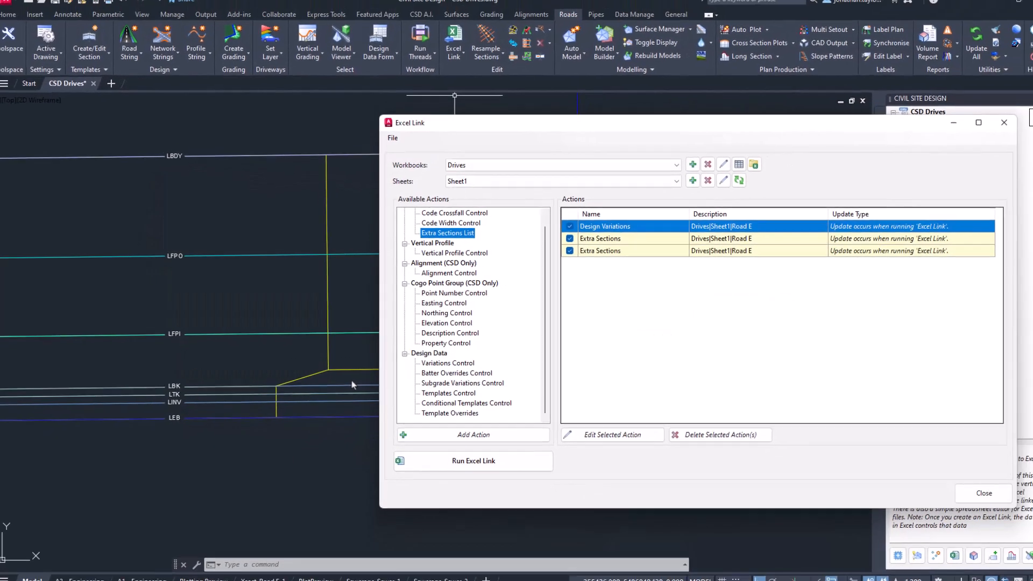
Step: Run the Excel Link to apply the linked variations and extra sections to Road E, and close the manager
{"action": "middle_click_drag", "start_coordinate": [320, 229], "coordinate": [96, 230]}
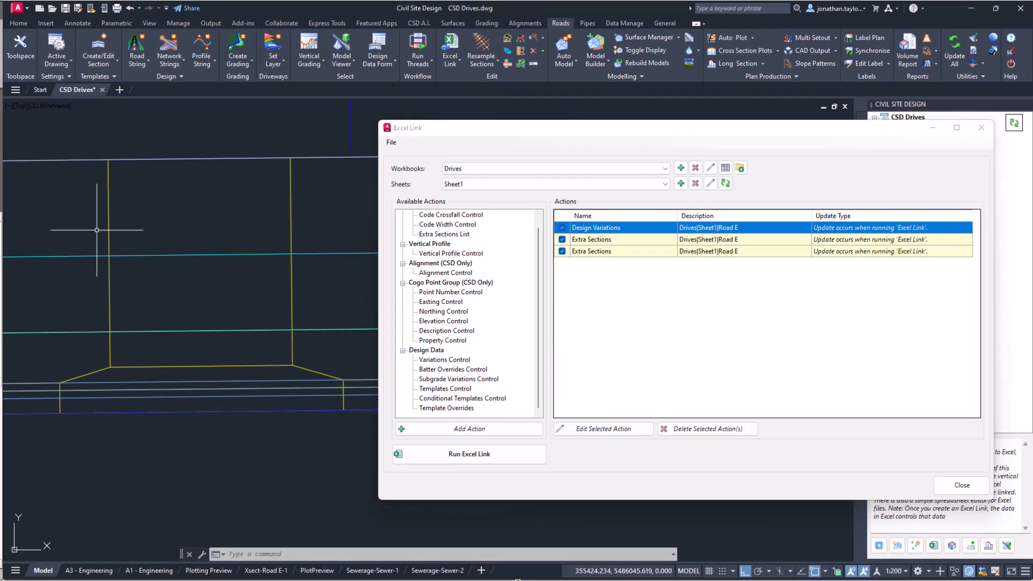
{"action": "left_click", "coordinate": [449, 460]}
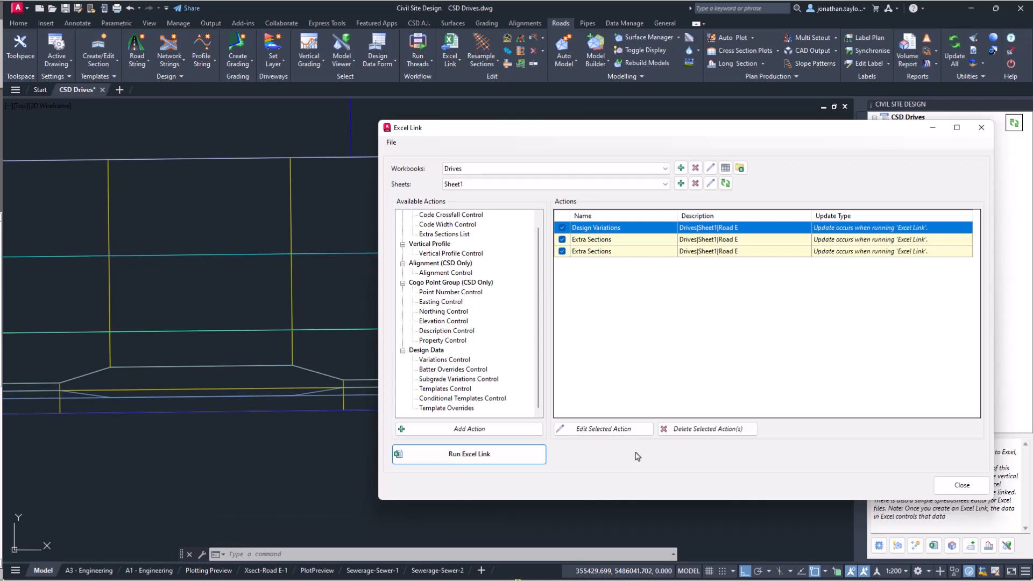
{"action": "left_click", "coordinate": [952, 492]}
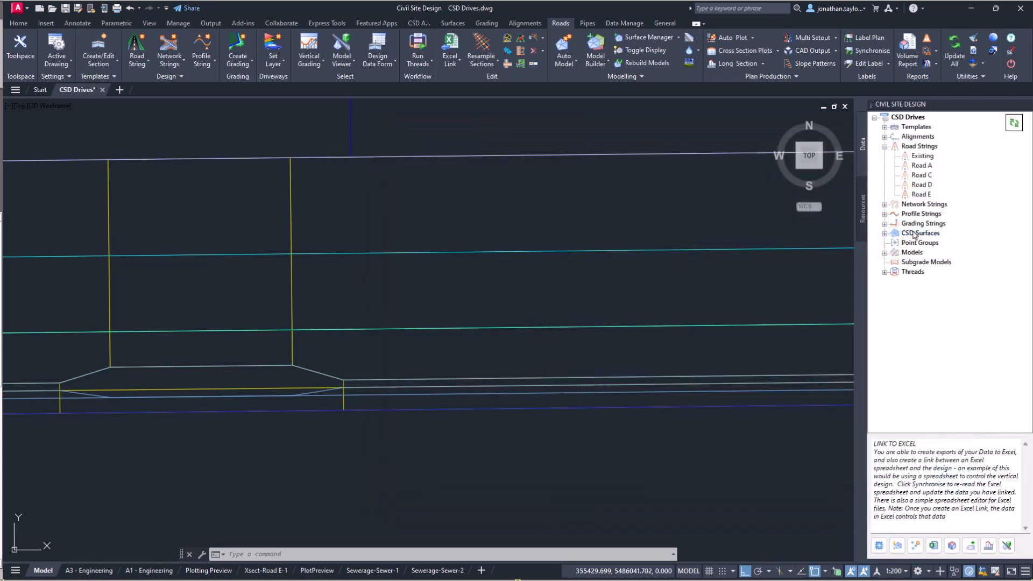
Step: In Road E's design data, move the "Driveway 46 - Footpath adjustment" comment down to just above its three LFPI variations, and close the editor
{"action": "right_click", "coordinate": [922, 194]}
{"action": "left_click", "coordinate": [963, 228]}
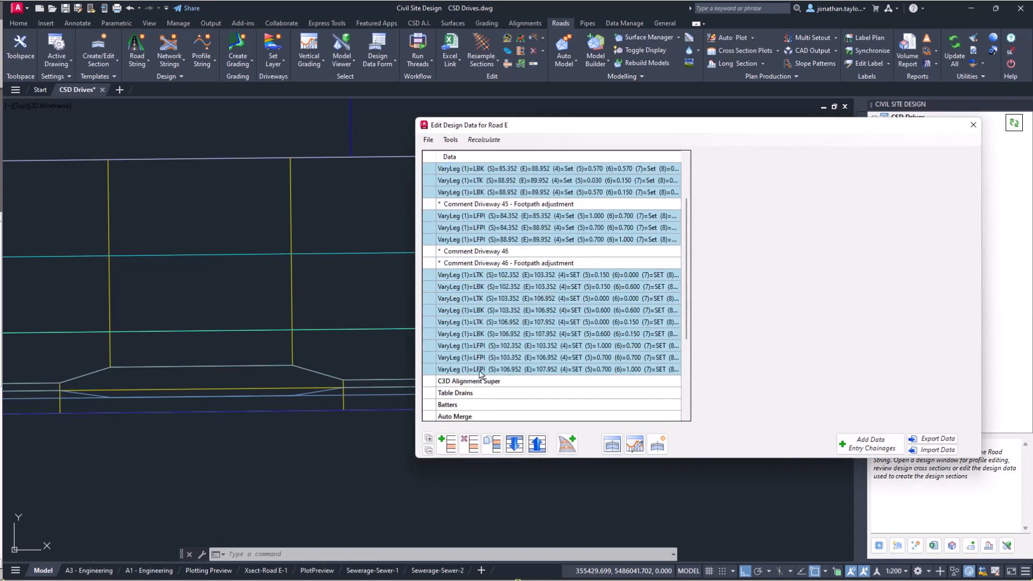
{"action": "left_click", "coordinate": [492, 264]}
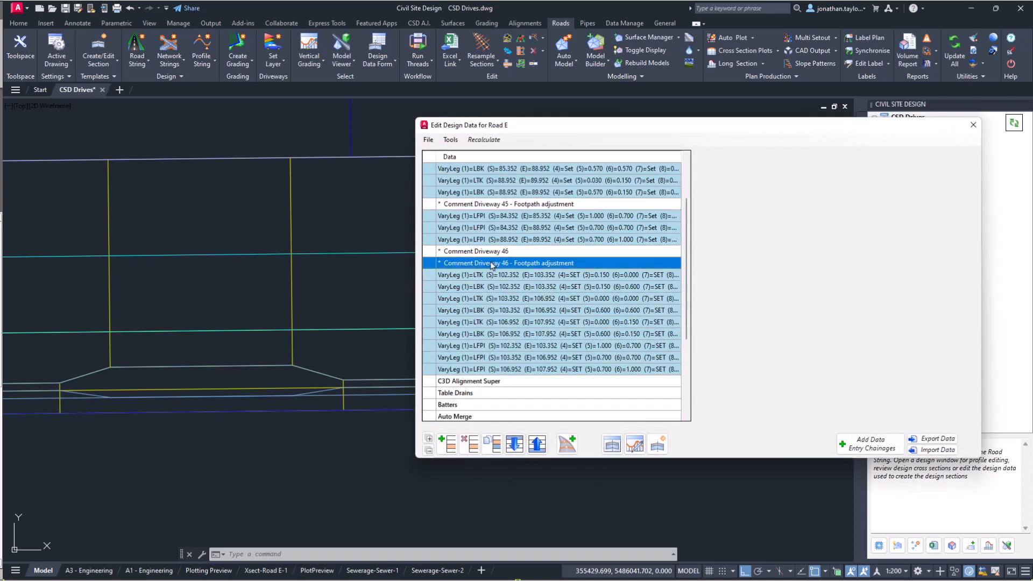
{"action": "left_click", "coordinate": [514, 444]}
{"action": "left_click", "coordinate": [514, 444]}
{"action": "left_click", "coordinate": [514, 444]}
{"action": "left_click", "coordinate": [514, 445]}
{"action": "left_click", "coordinate": [514, 445]}
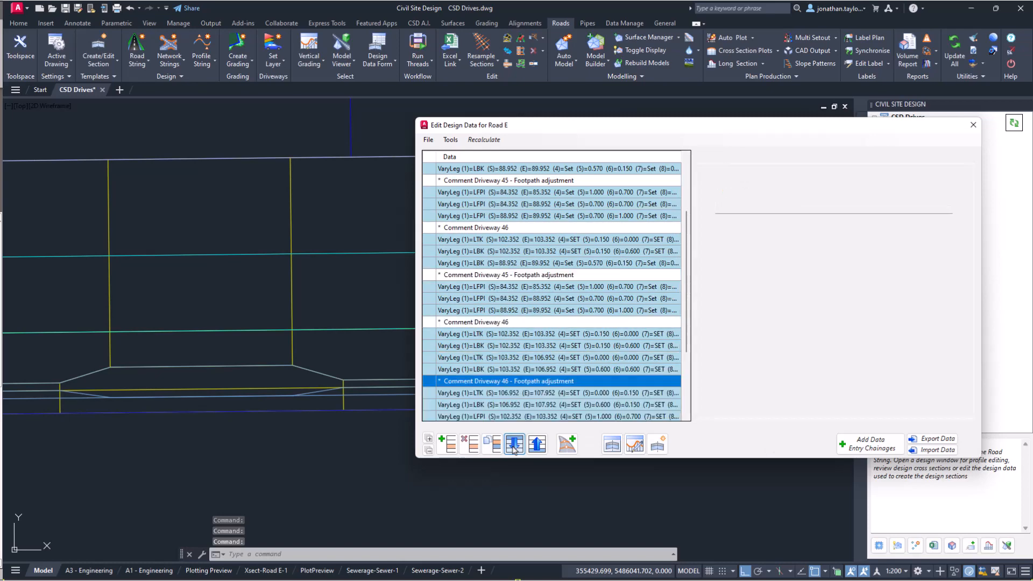
{"action": "left_click", "coordinate": [514, 444]}
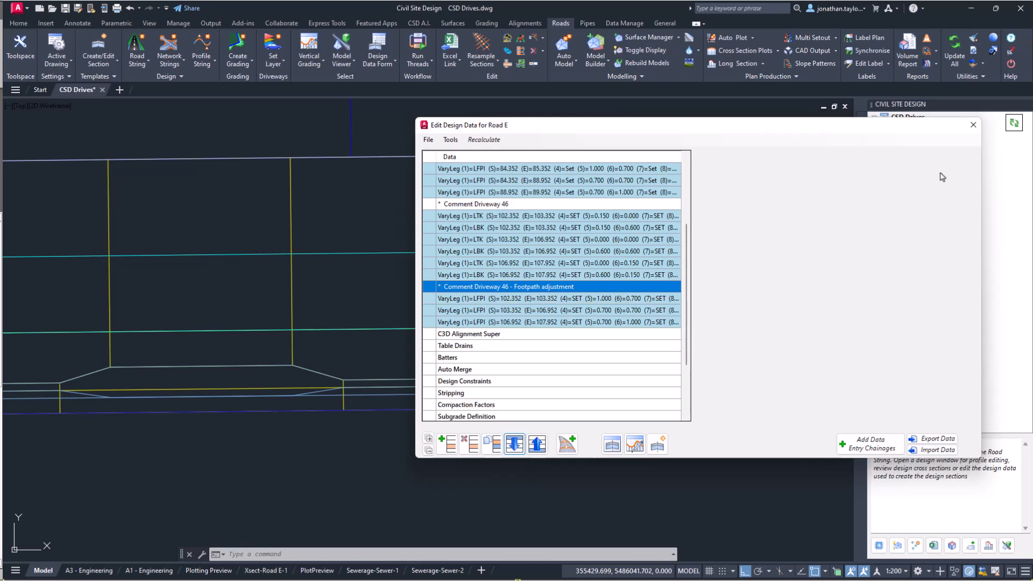
{"action": "left_click", "coordinate": [973, 127]}
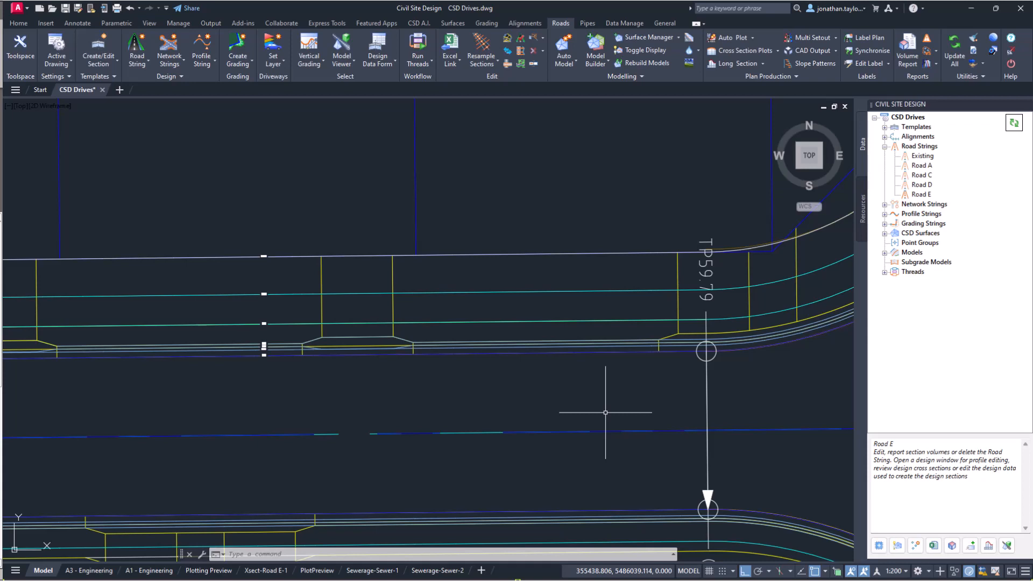
{"action": "left_click", "coordinate": [934, 546]}
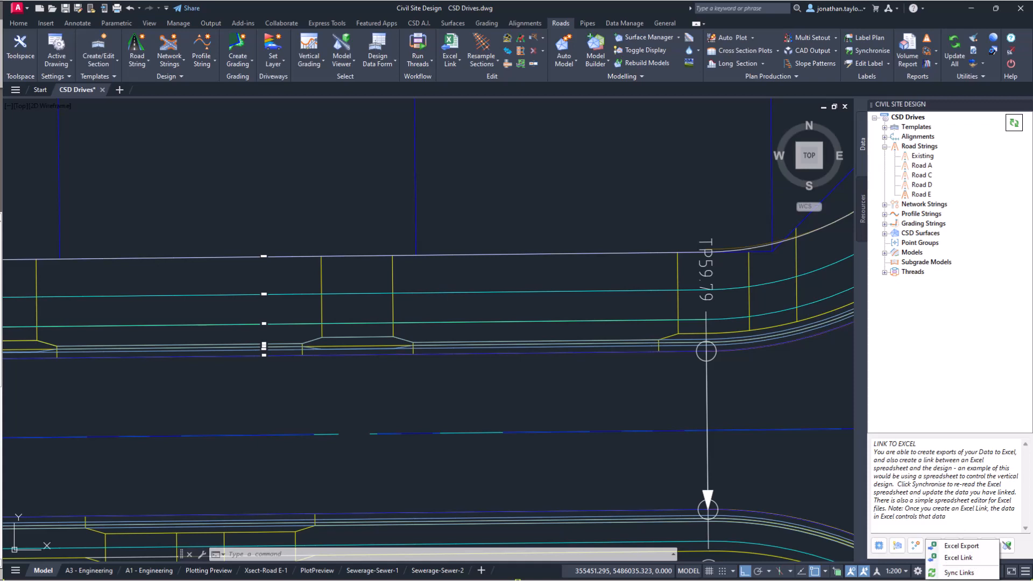
{"action": "left_click", "coordinate": [652, 381]}
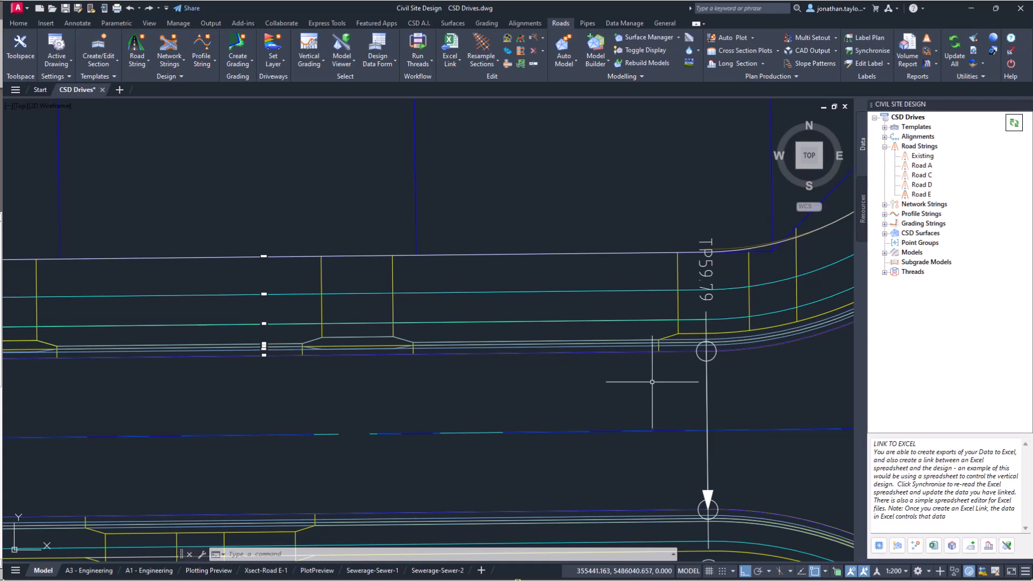